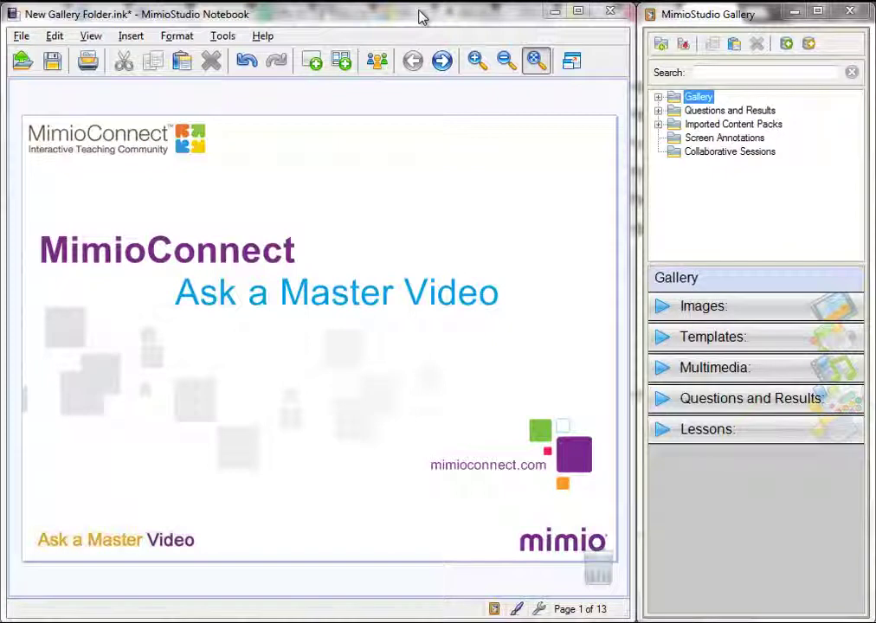
Step: Page through the notebook to page 3, revealing the hidden question on page 2 and the objectives on page 3
{"action": "left_click", "coordinate": [441, 60]}
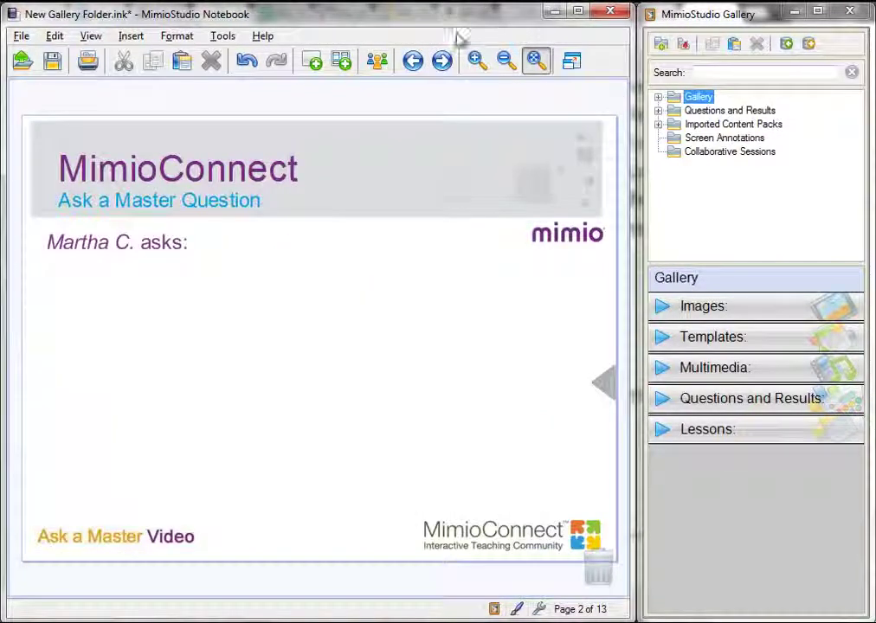
{"action": "left_click", "coordinate": [610, 392]}
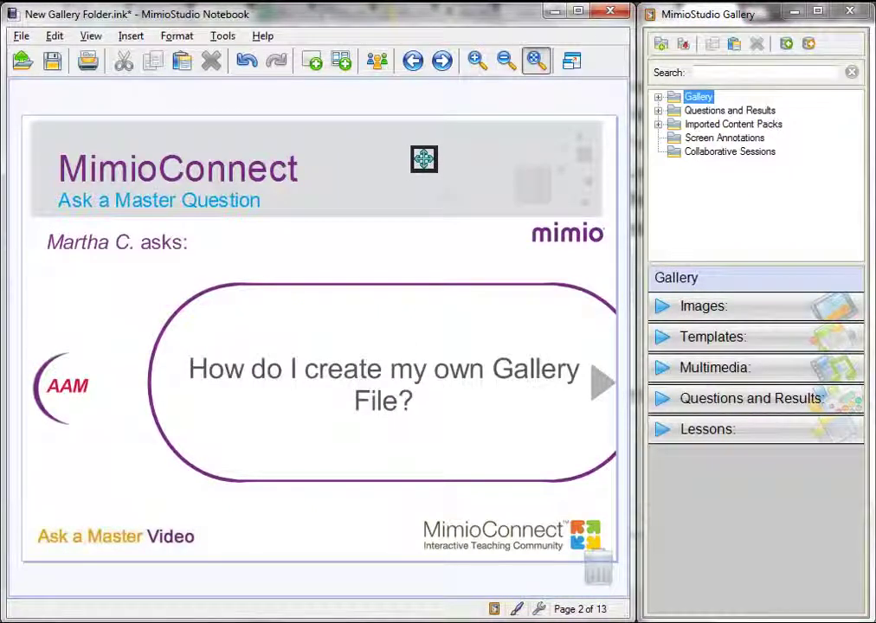
{"action": "left_click", "coordinate": [441, 60]}
{"action": "left_click", "coordinate": [596, 138]}
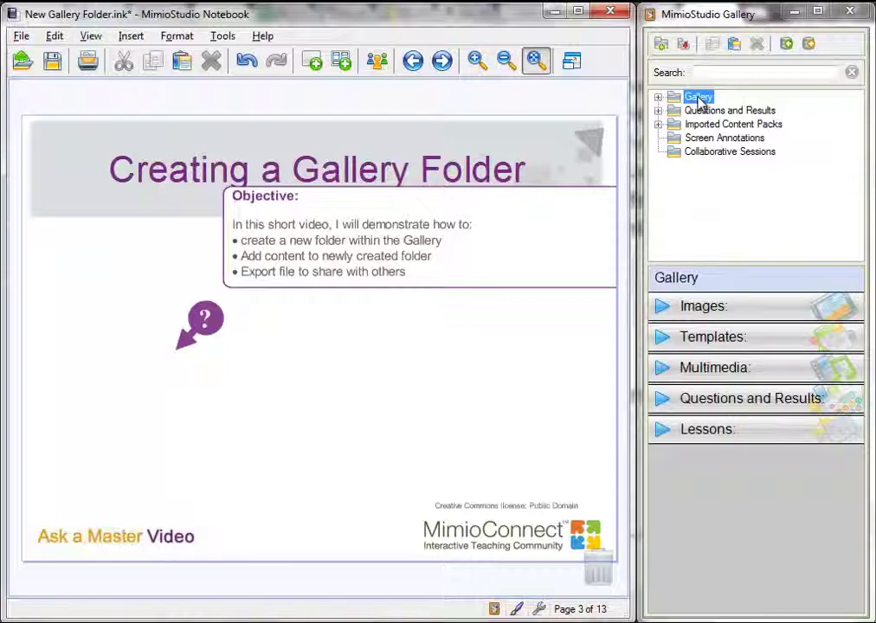
Step: Create a new folder named Thanksgiving in the main Gallery folder
{"action": "right_click", "coordinate": [699, 101]}
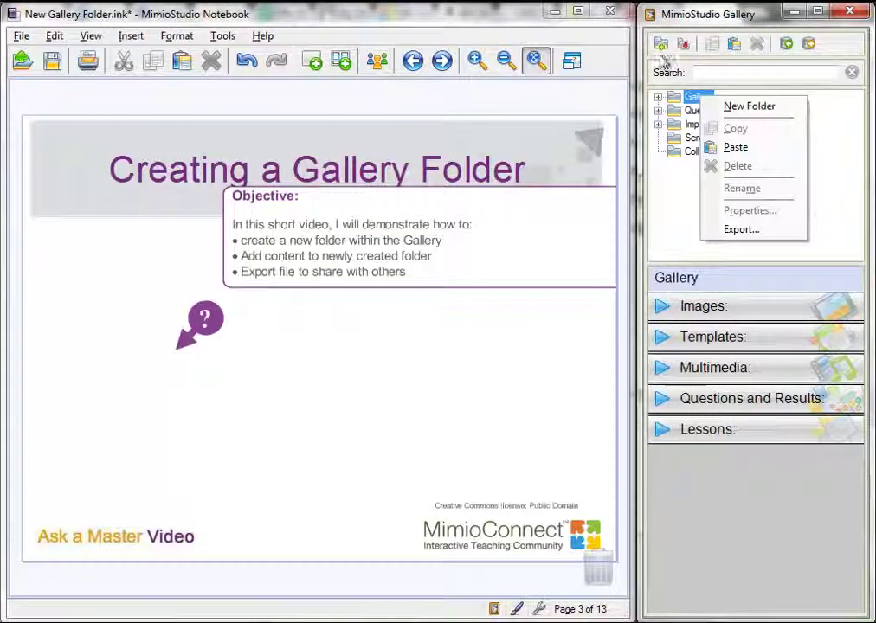
{"action": "left_click", "coordinate": [663, 49]}
{"action": "left_click_drag", "start_coordinate": [727, 227], "coordinate": [478, 145]}
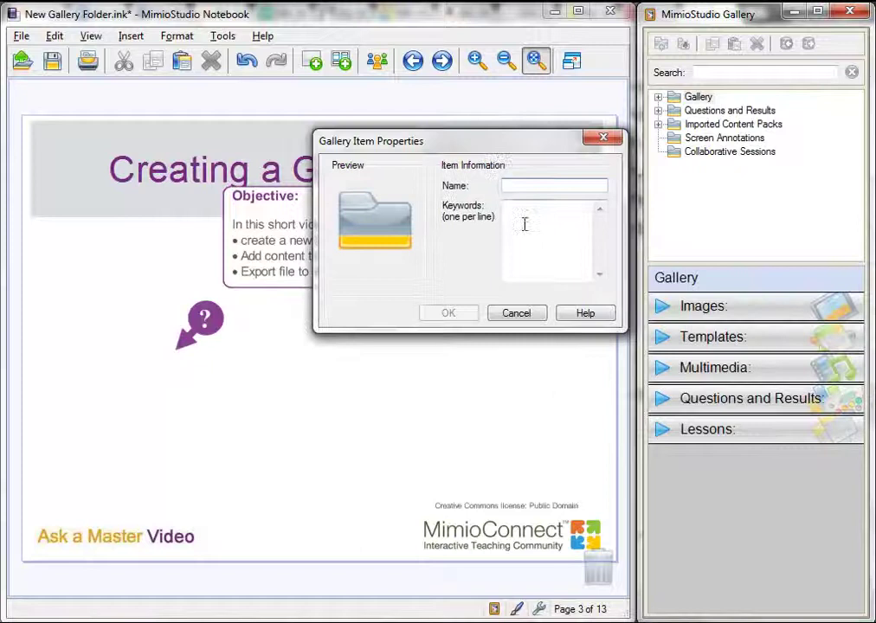
{"action": "type", "text": "Thank"}
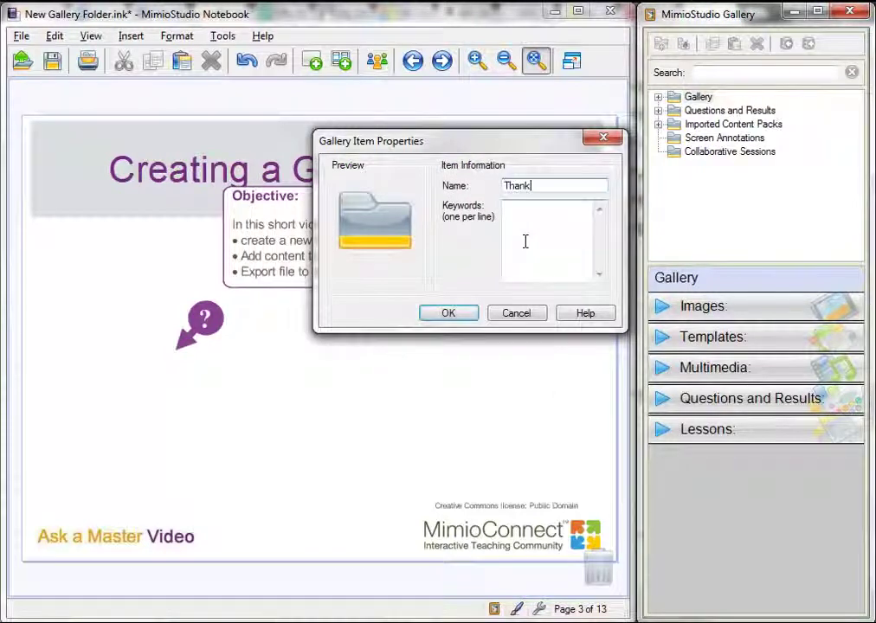
{"action": "type", "text": "sgiving"}
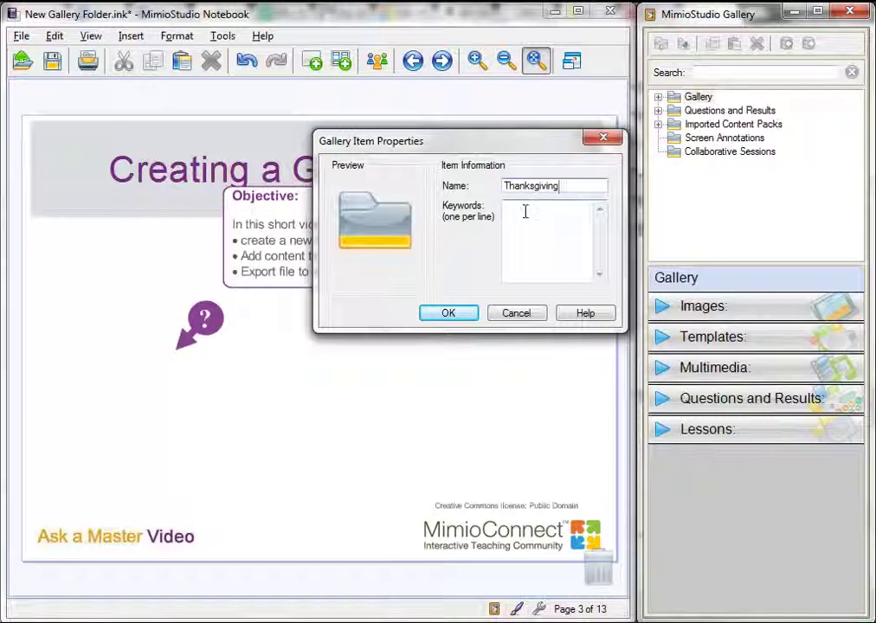
{"action": "left_click", "coordinate": [447, 317]}
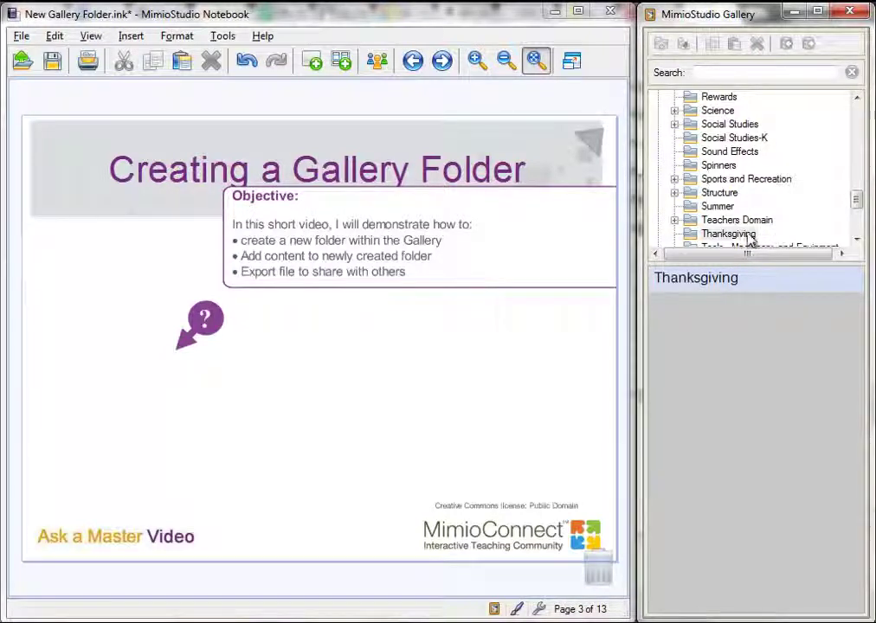
Step: Create a subfolder named Resources inside the Thanksgiving folder
{"action": "left_click", "coordinate": [744, 235]}
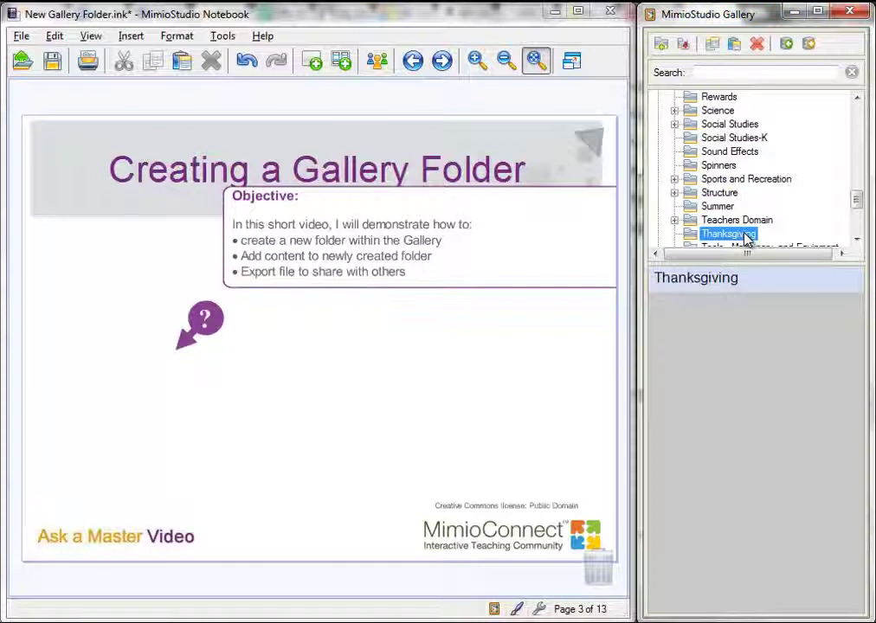
{"action": "right_click", "coordinate": [746, 238]}
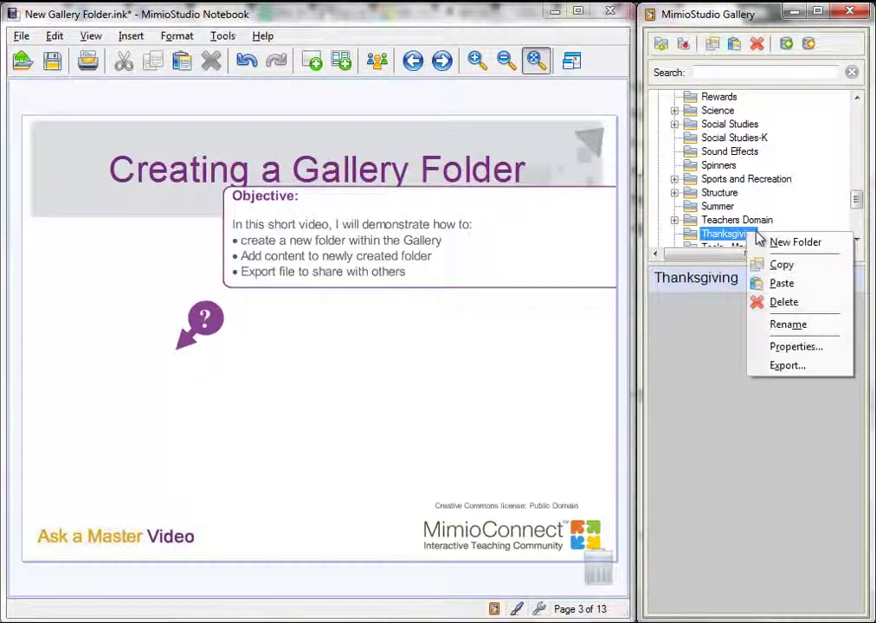
{"action": "left_click", "coordinate": [663, 50]}
{"action": "left_click", "coordinate": [663, 50]}
{"action": "left_click_drag", "start_coordinate": [697, 224], "coordinate": [583, 190]}
{"action": "type", "text": "Resources"}
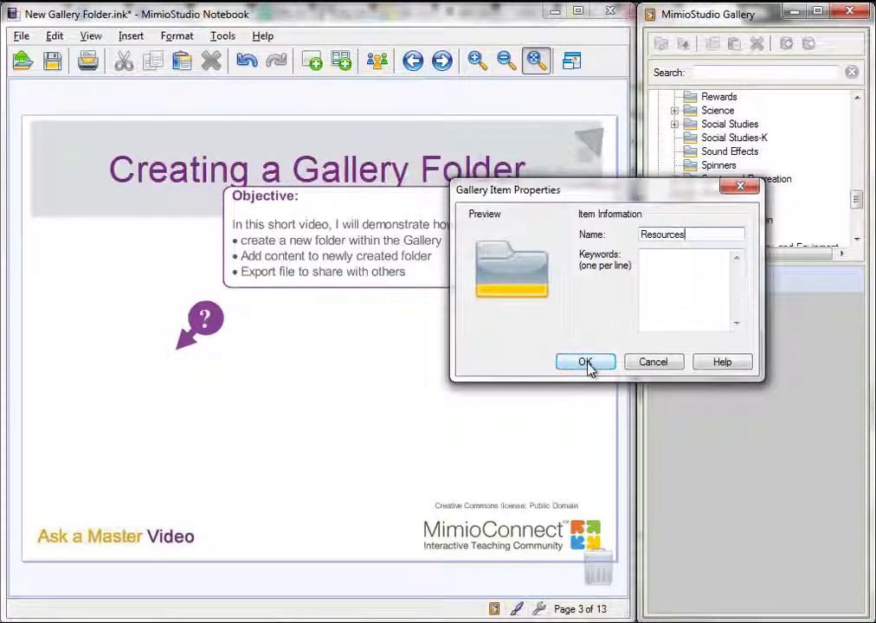
{"action": "left_click", "coordinate": [587, 363]}
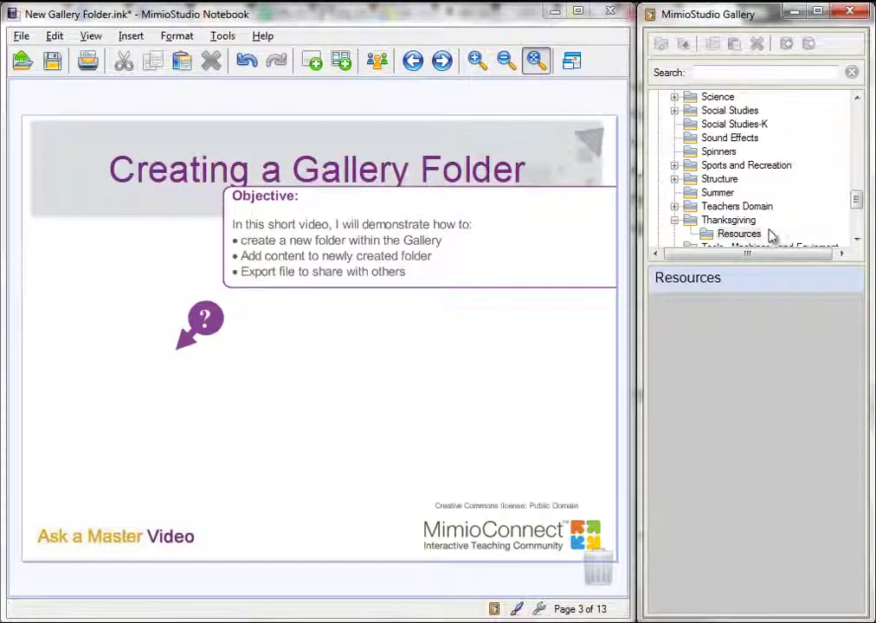
Step: Copy the roast turkey picture from page 4 into the Resources folder and expand the folder's Images section
{"action": "left_click", "coordinate": [450, 69]}
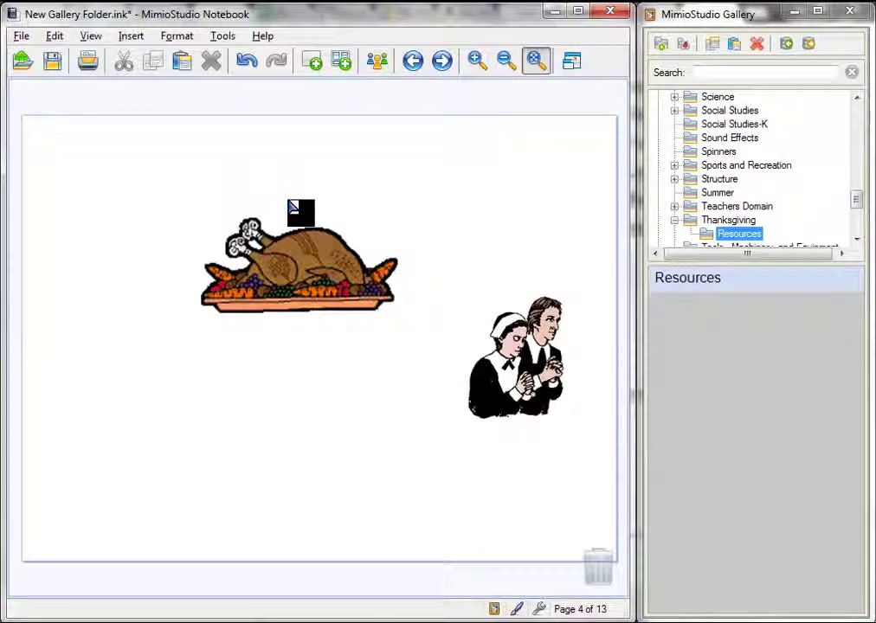
{"action": "right_click", "coordinate": [293, 265]}
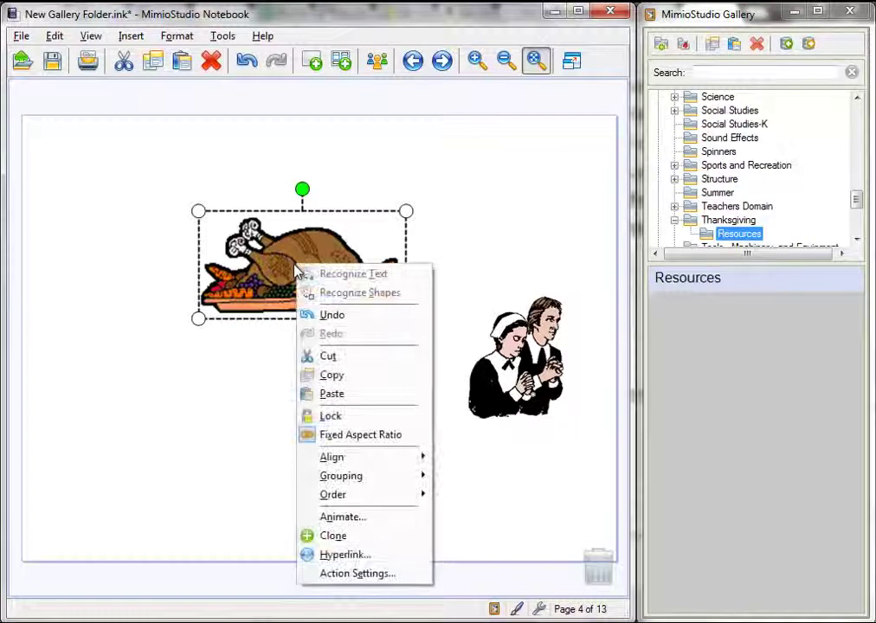
{"action": "left_click", "coordinate": [341, 381]}
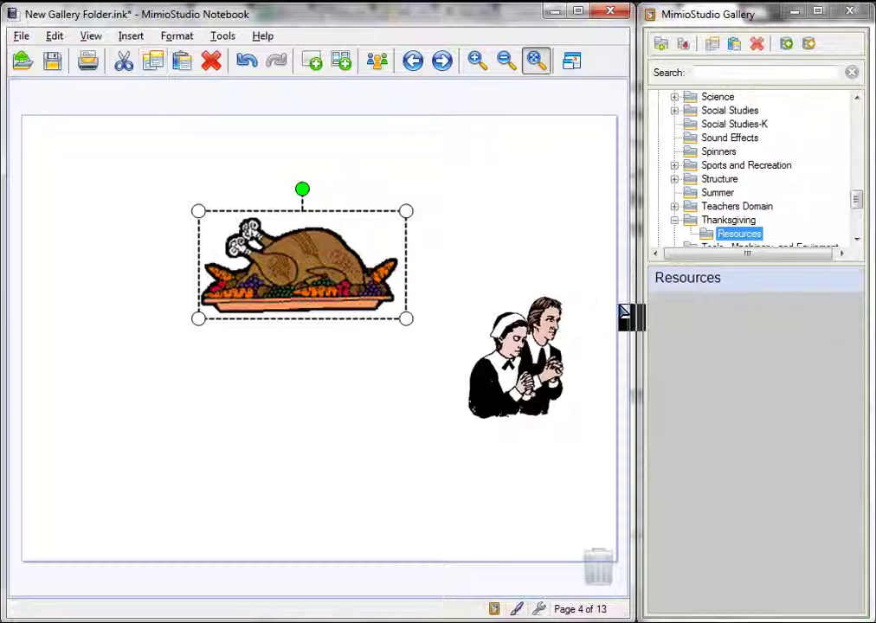
{"action": "right_click", "coordinate": [751, 326]}
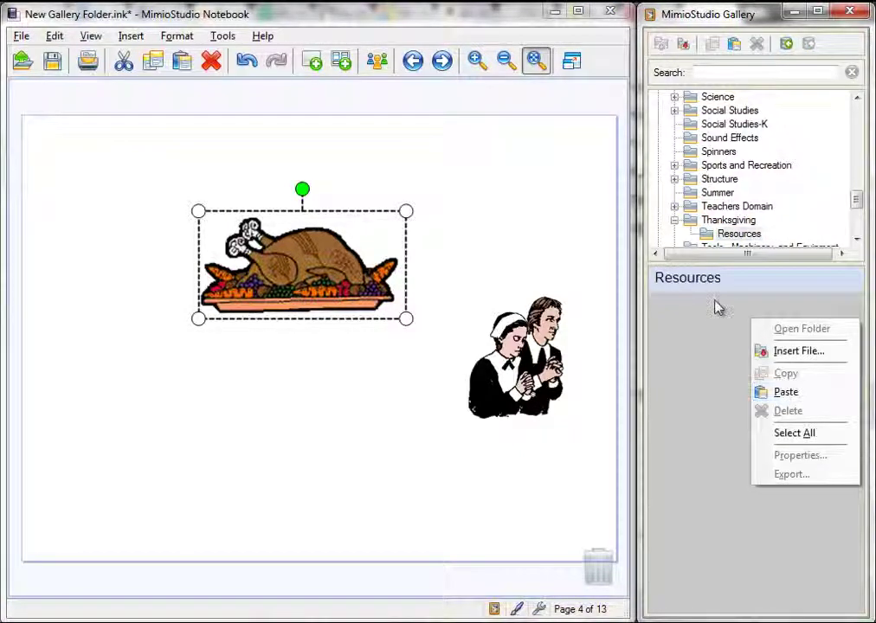
{"action": "left_click", "coordinate": [739, 50]}
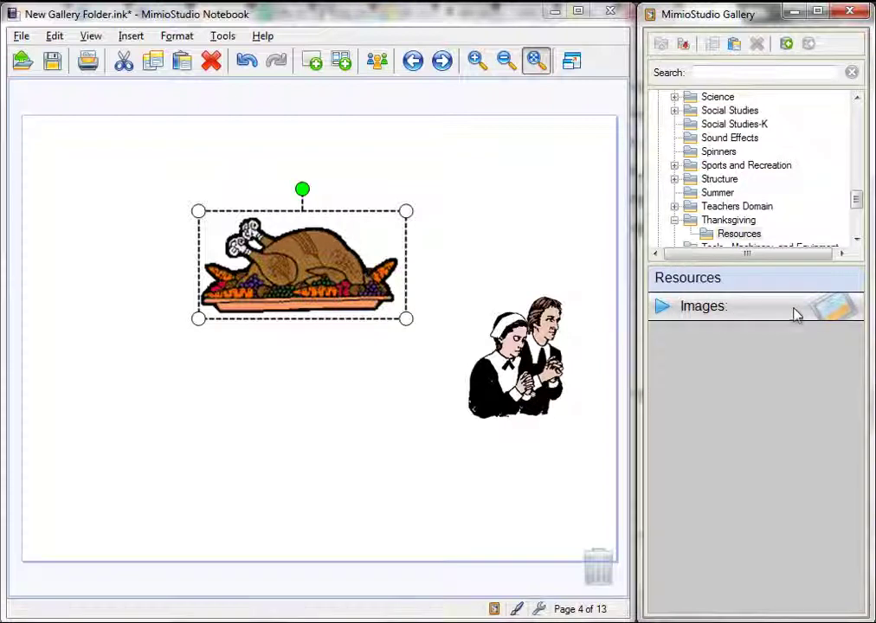
{"action": "left_click", "coordinate": [750, 317]}
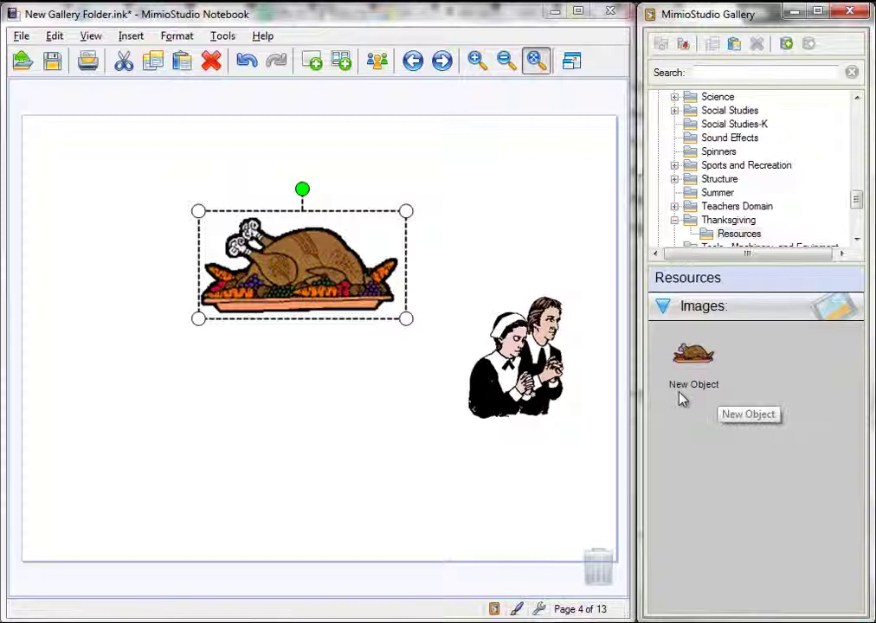
Step: Rename the turkey picture in the Resources folder as Turkey
{"action": "right_click", "coordinate": [700, 367]}
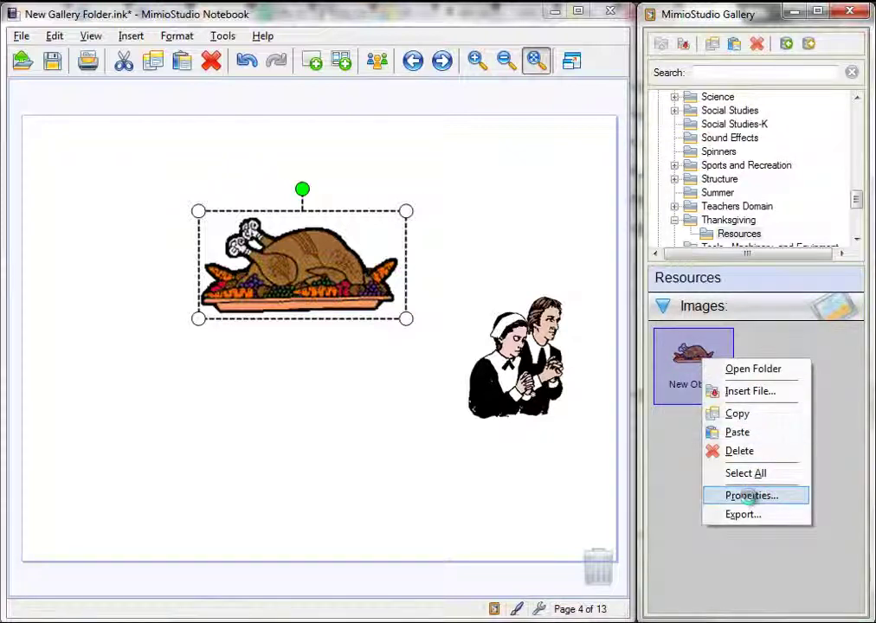
{"action": "left_click", "coordinate": [751, 499]}
{"action": "type", "text": "Turkey"}
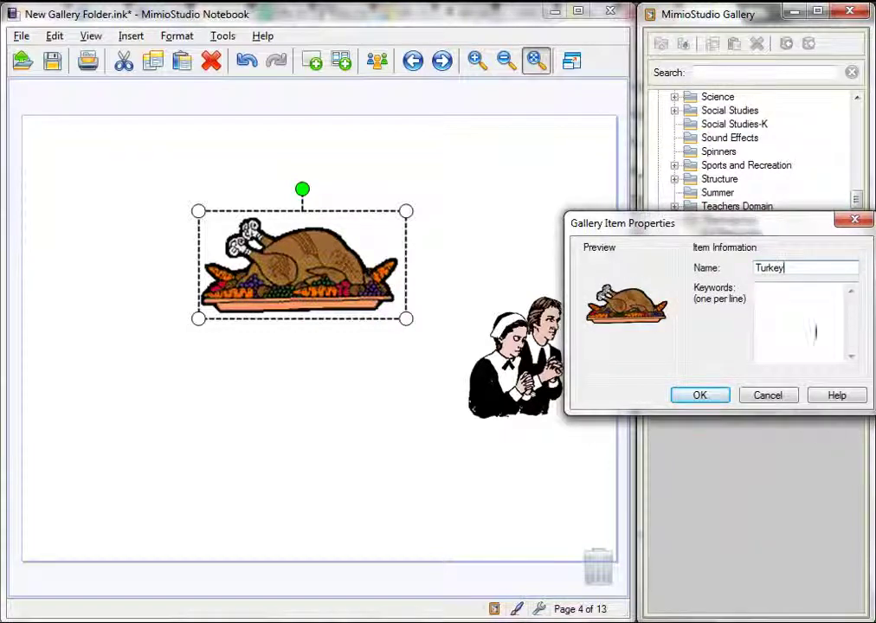
{"action": "left_click", "coordinate": [712, 399]}
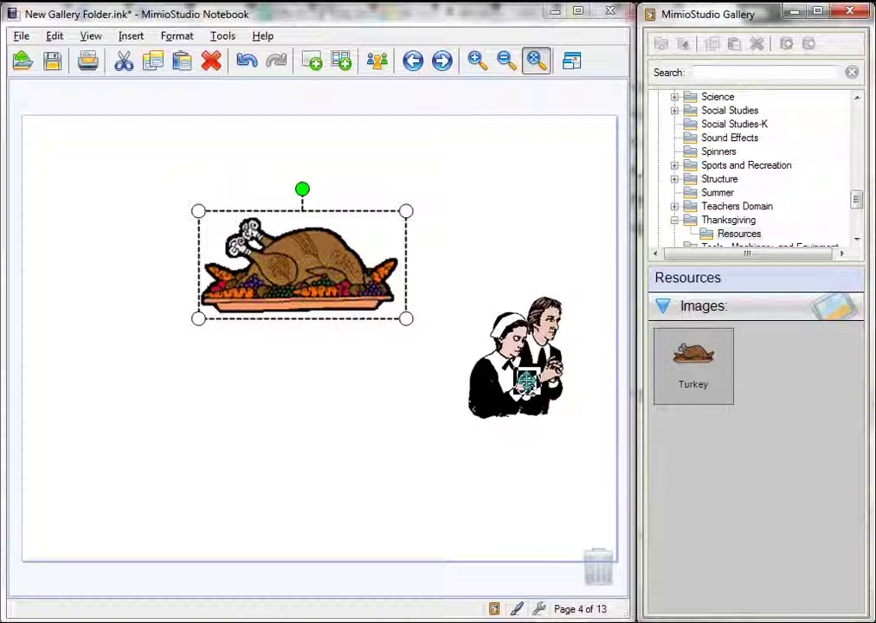
Step: Copy the picture of the praying couple from page 4 into the Resources folder's images
{"action": "right_click", "coordinate": [526, 381]}
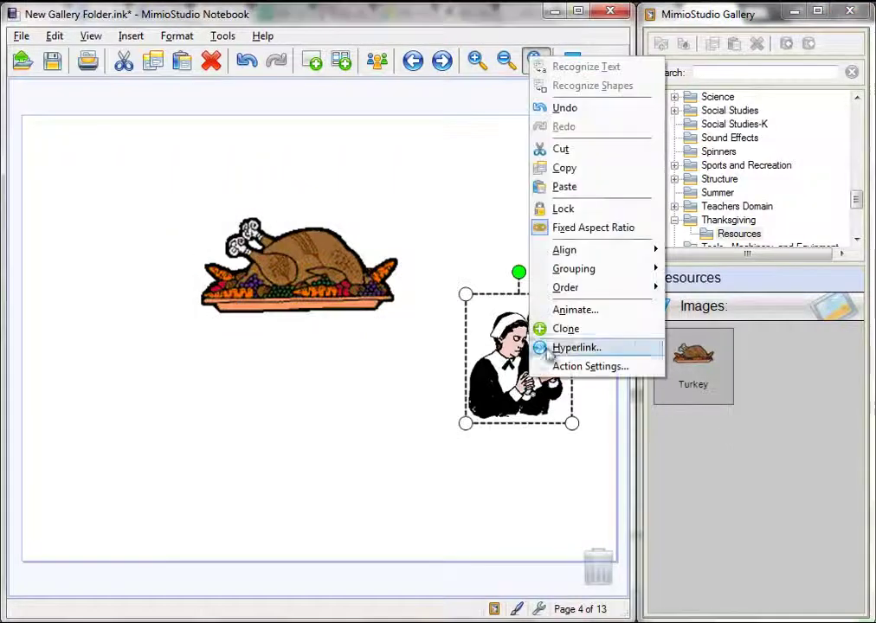
{"action": "left_click", "coordinate": [564, 170]}
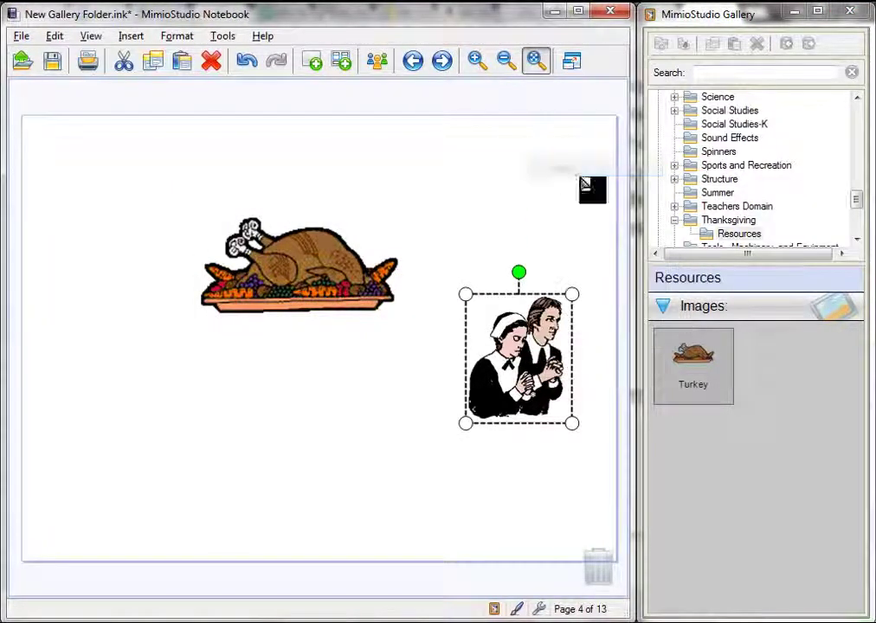
{"action": "right_click", "coordinate": [778, 408]}
{"action": "left_click", "coordinate": [783, 475]}
Step: Rename the praying couple picture in the Resources folder as Pilgrims
{"action": "right_click", "coordinate": [692, 359]}
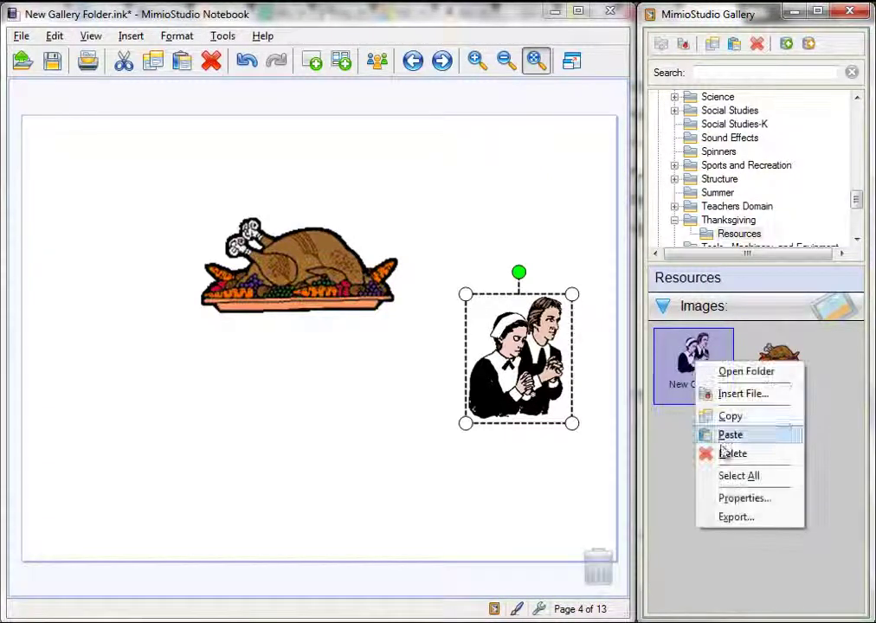
{"action": "left_click", "coordinate": [733, 504]}
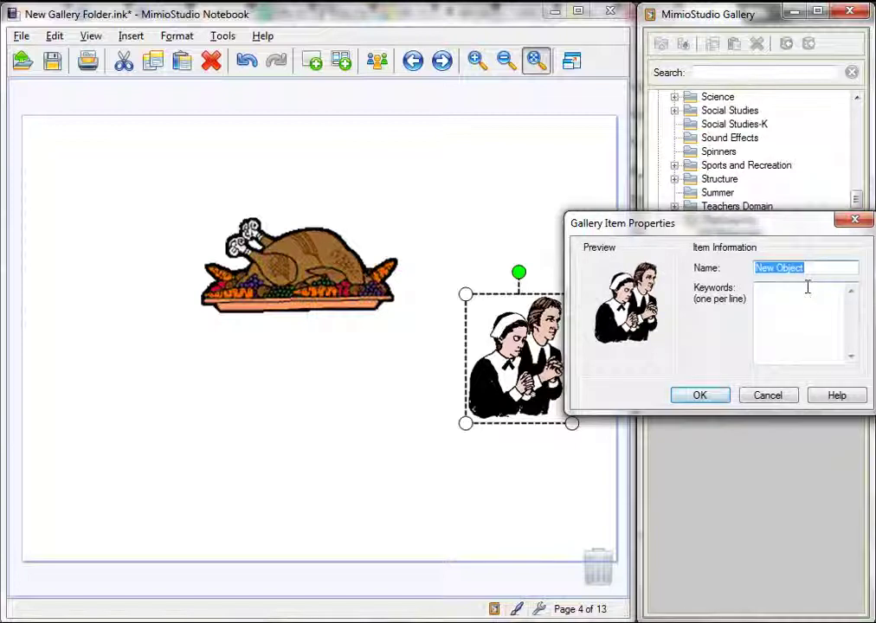
{"action": "type", "text": "Pilgrims"}
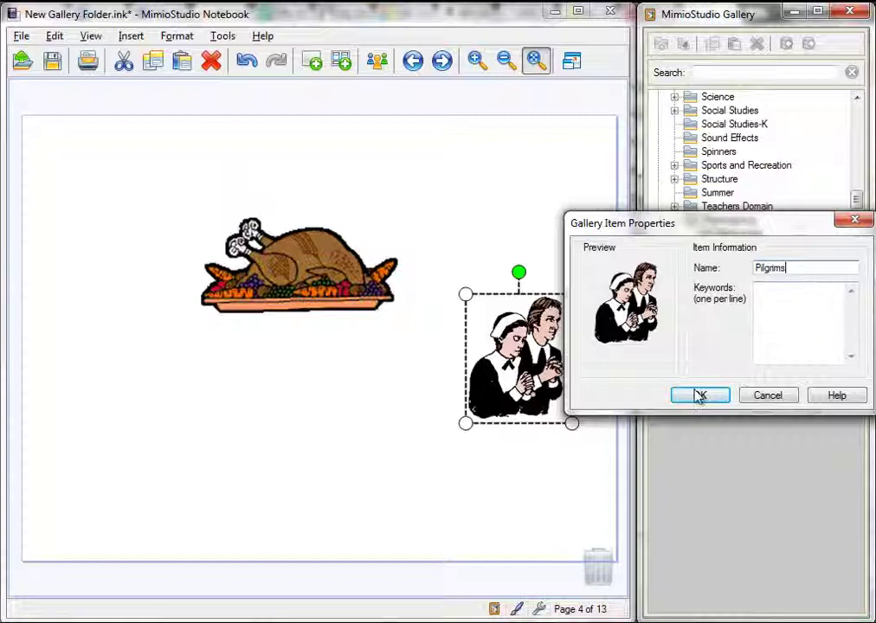
{"action": "left_click", "coordinate": [699, 395]}
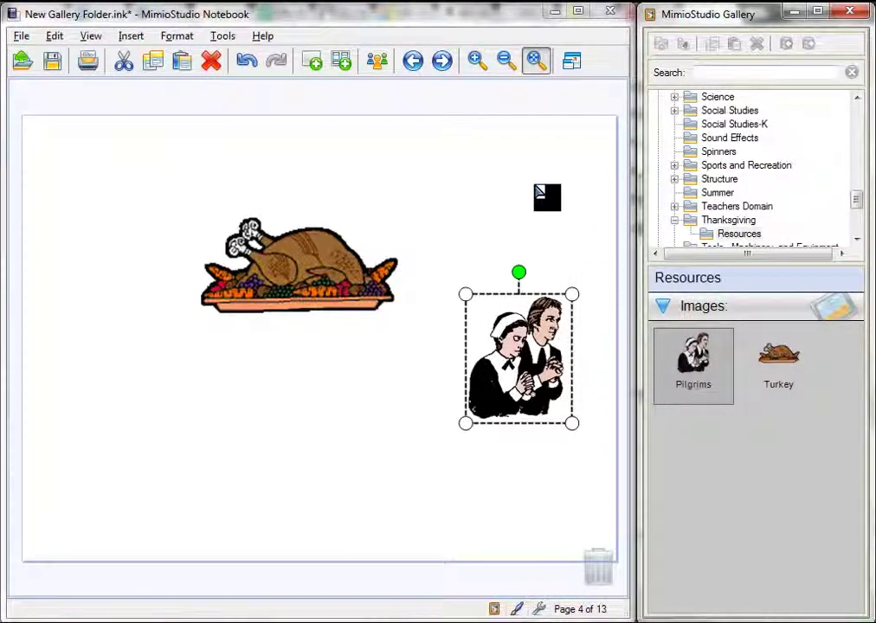
Step: Go to page 5 and show the page thumbnails along the left side of the notebook
{"action": "left_click", "coordinate": [442, 62]}
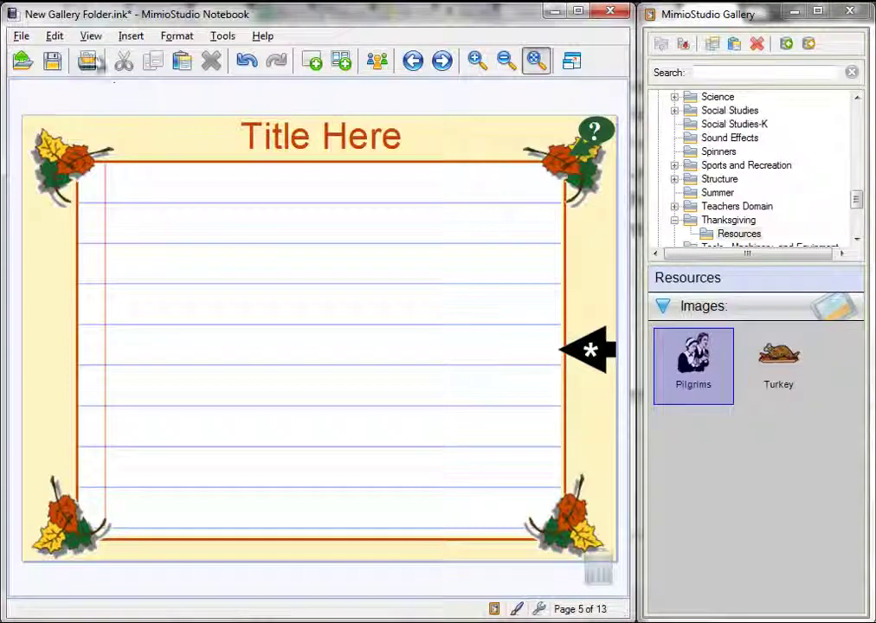
{"action": "left_click", "coordinate": [91, 36]}
{"action": "mouse_move", "coordinate": [132, 179]}
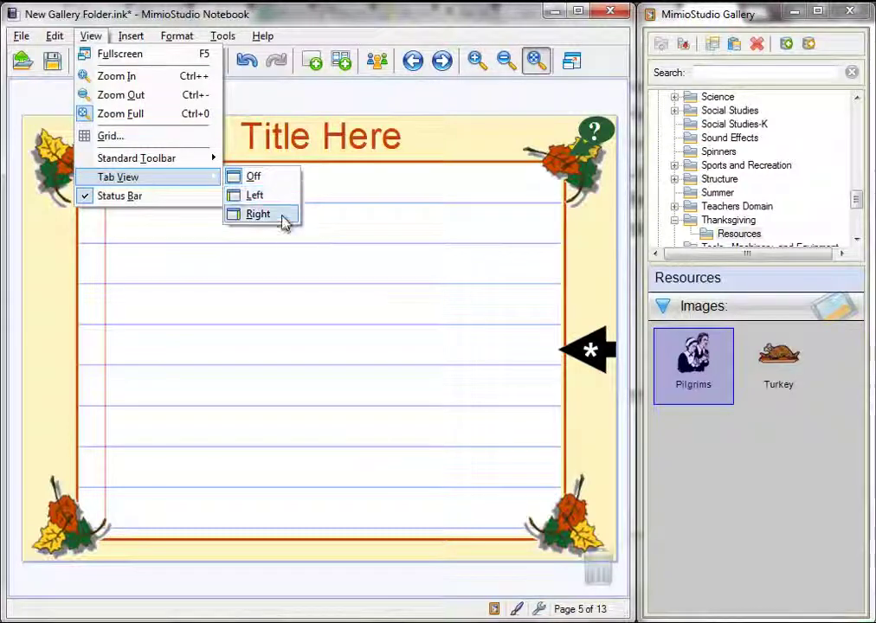
{"action": "left_click", "coordinate": [274, 198]}
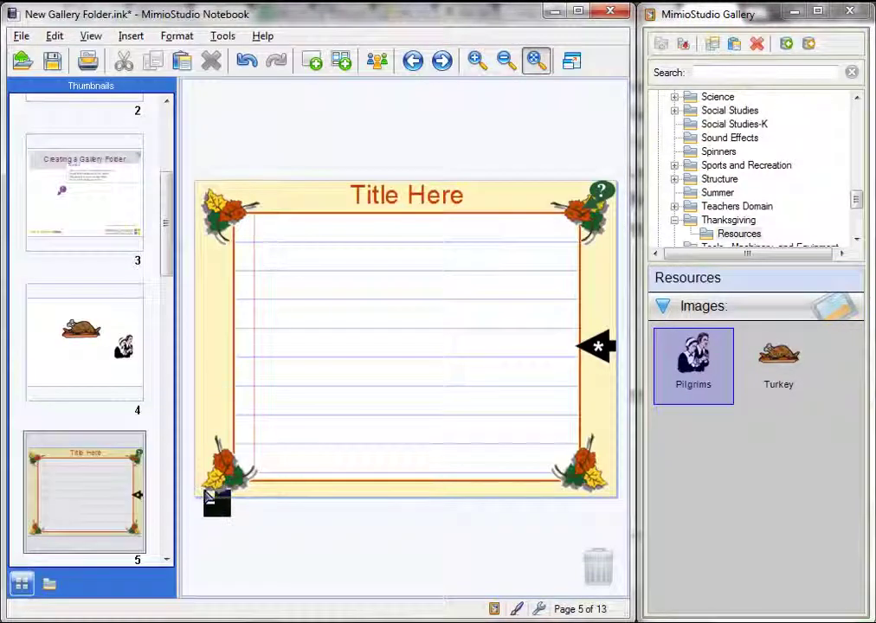
Step: Add the page 5 lined-paper layout to the Resources folder as a template and expand the Templates section
{"action": "left_click", "coordinate": [167, 561]}
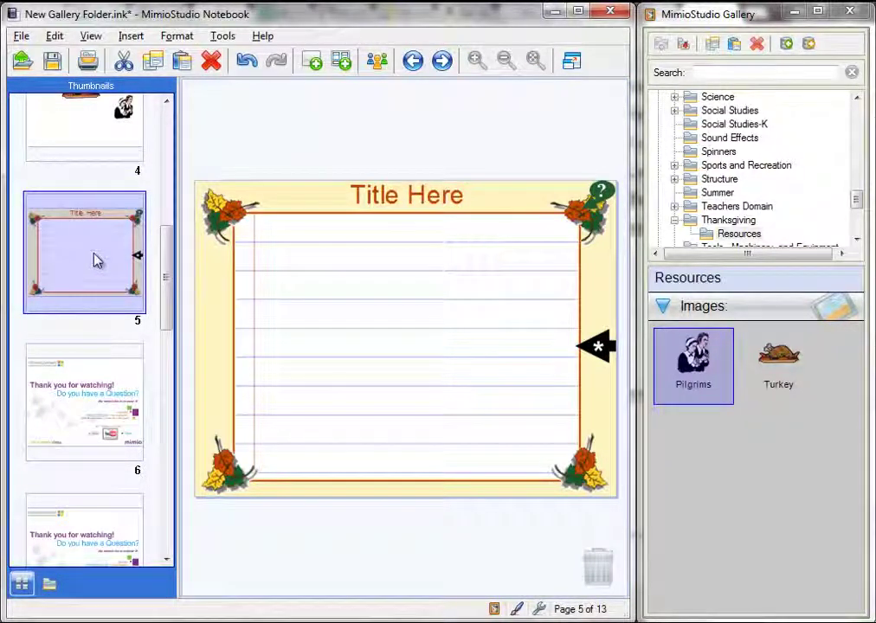
{"action": "left_click_drag", "start_coordinate": [94, 260], "coordinate": [701, 468]}
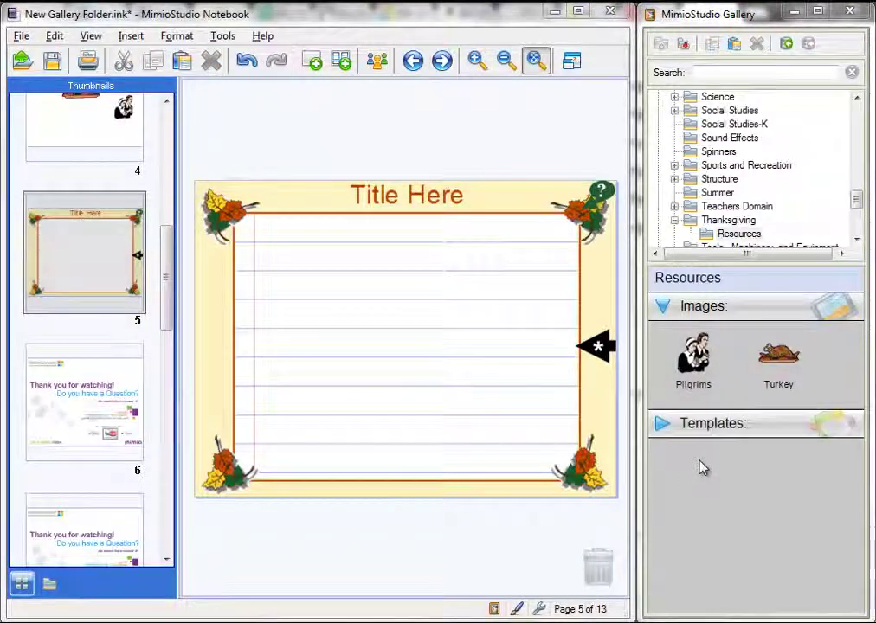
{"action": "left_click", "coordinate": [764, 430]}
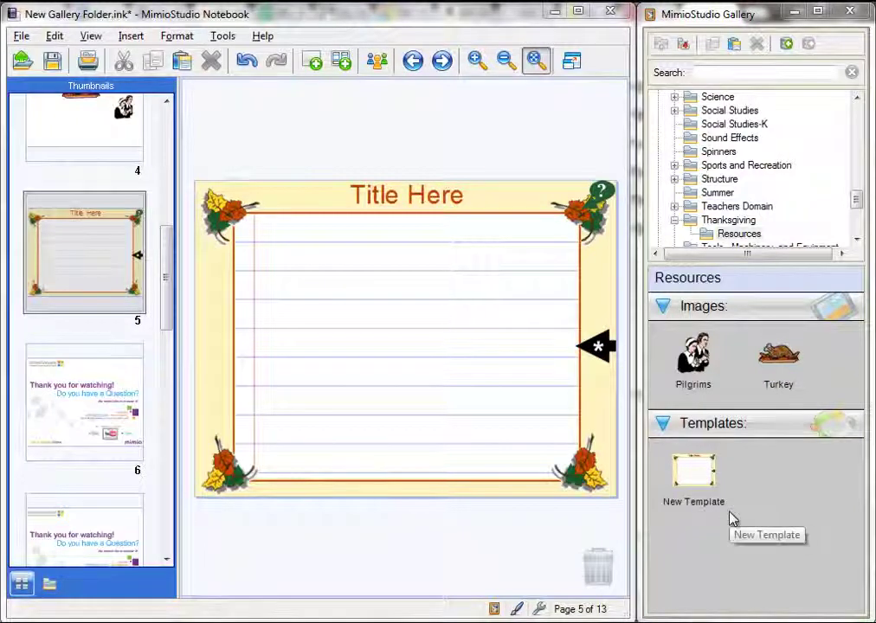
Step: Rename the new lined-paper template in the Resources folder as Writing Paper
{"action": "right_click", "coordinate": [694, 490]}
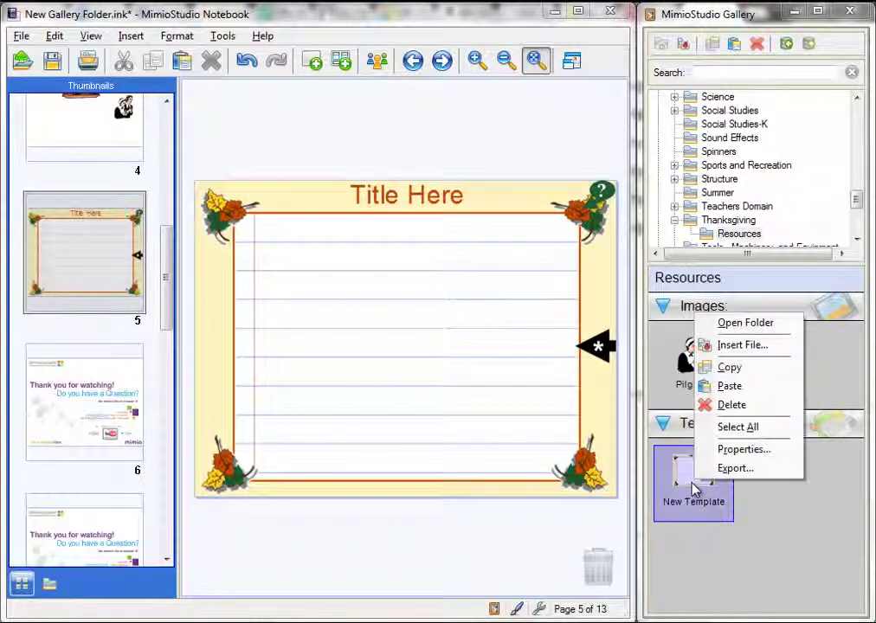
{"action": "left_click", "coordinate": [734, 452]}
{"action": "type", "text": "Writing Paper"}
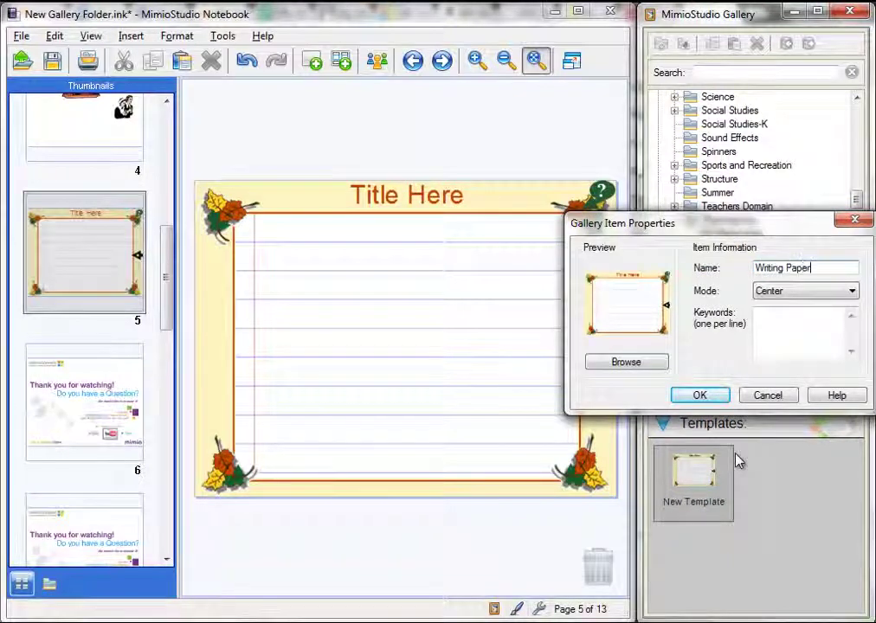
{"action": "left_click", "coordinate": [695, 398]}
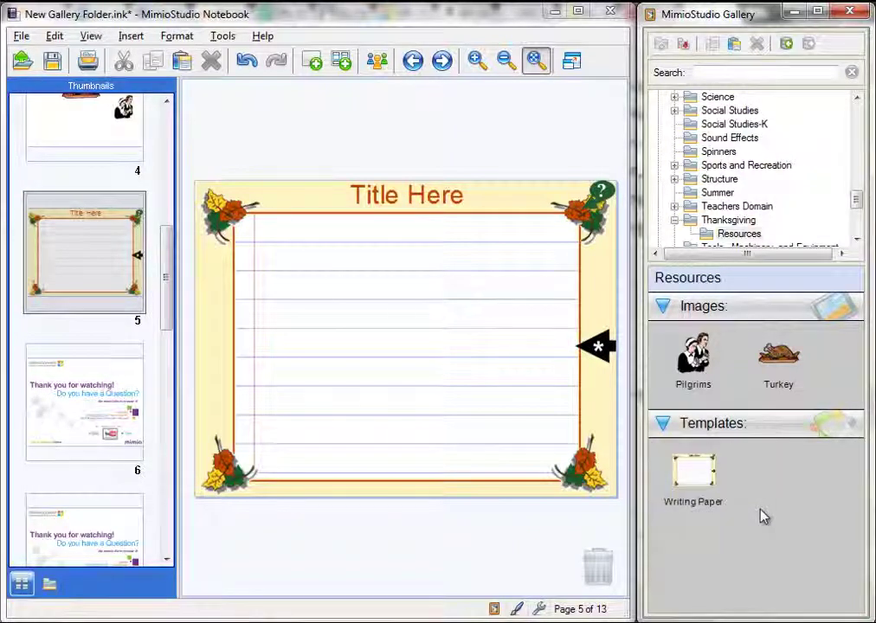
Step: Insert the spelling video file from the desktop's Thanksgiving folder into the Resources folder and expand the Multimedia section
{"action": "left_click", "coordinate": [684, 44]}
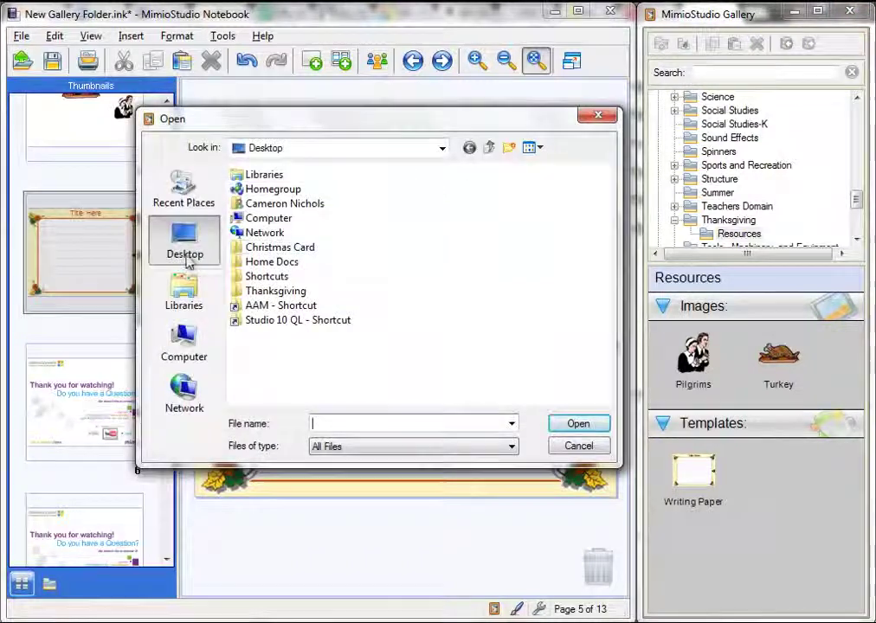
{"action": "left_click", "coordinate": [255, 293]}
{"action": "left_click", "coordinate": [567, 431]}
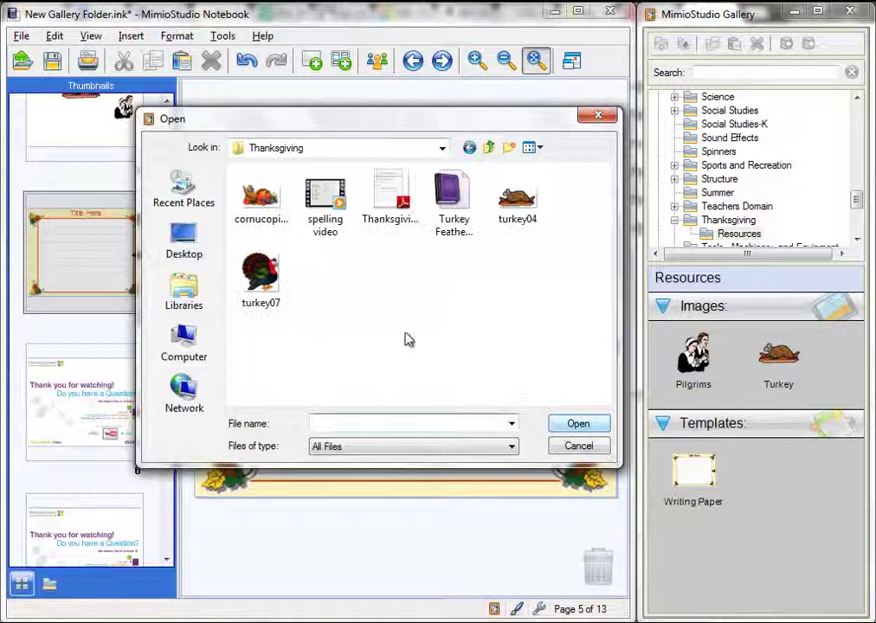
{"action": "left_click", "coordinate": [326, 213]}
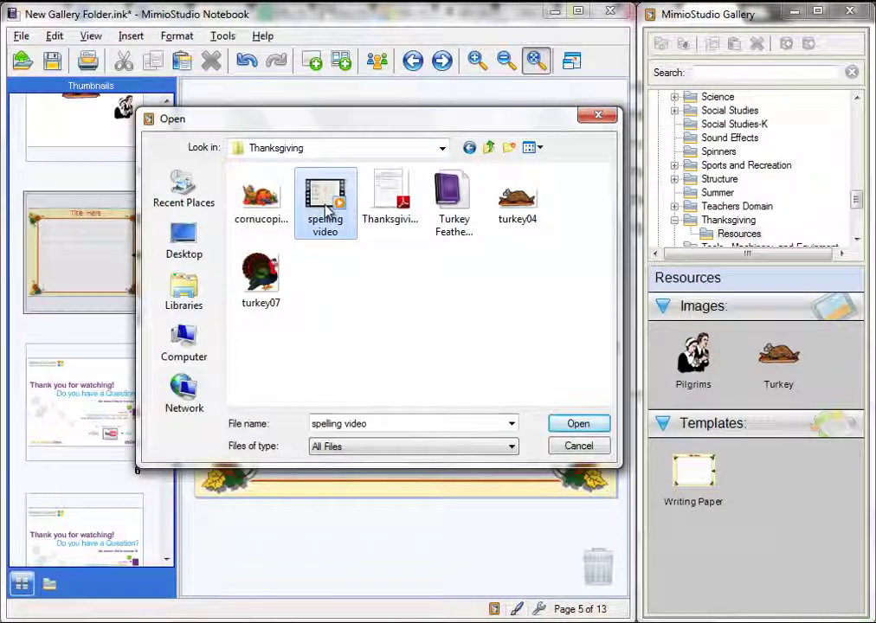
{"action": "left_click", "coordinate": [594, 431]}
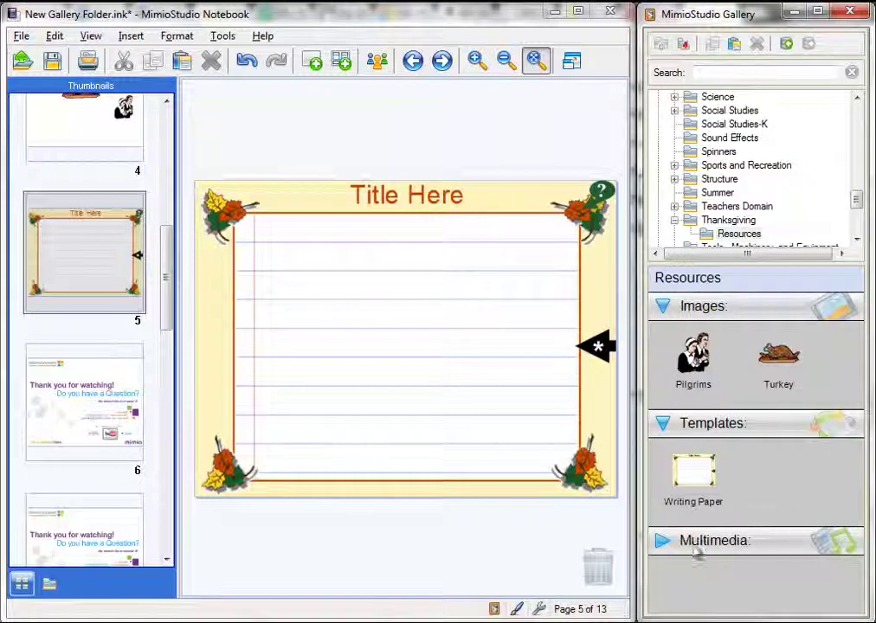
{"action": "left_click", "coordinate": [770, 551]}
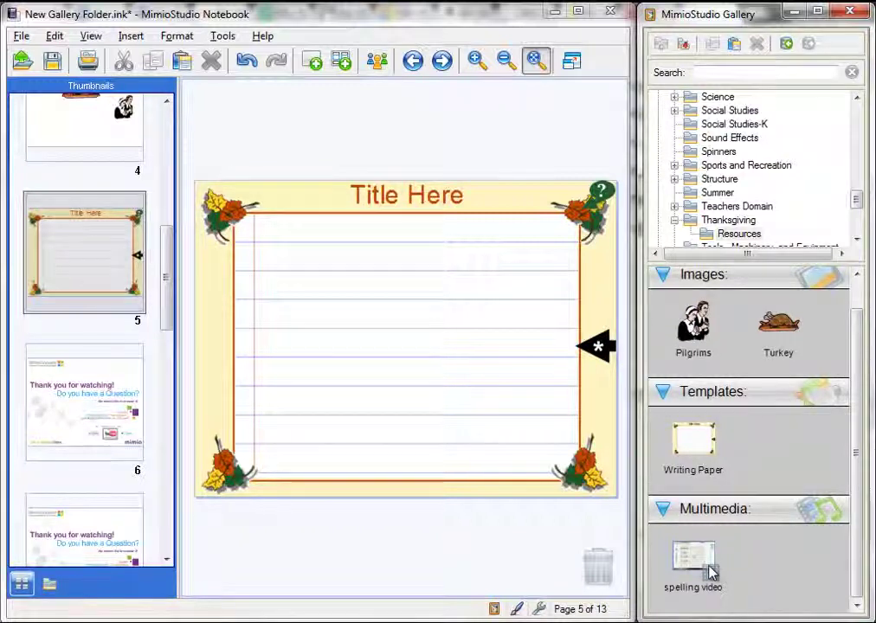
Step: Examine the file types that can be inserted into the Resources folder, keep All Files, and cancel the import
{"action": "left_click", "coordinate": [684, 45]}
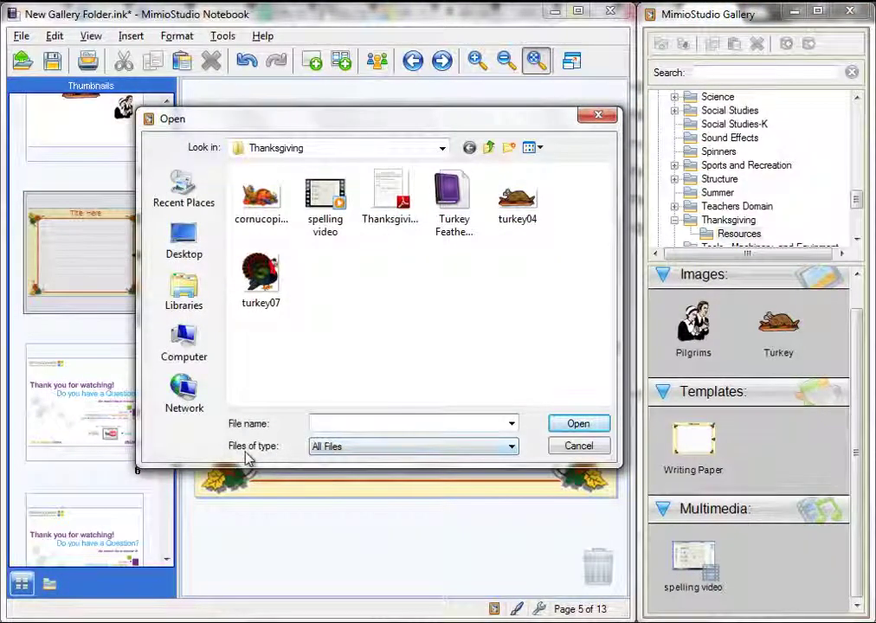
{"action": "left_click", "coordinate": [511, 448]}
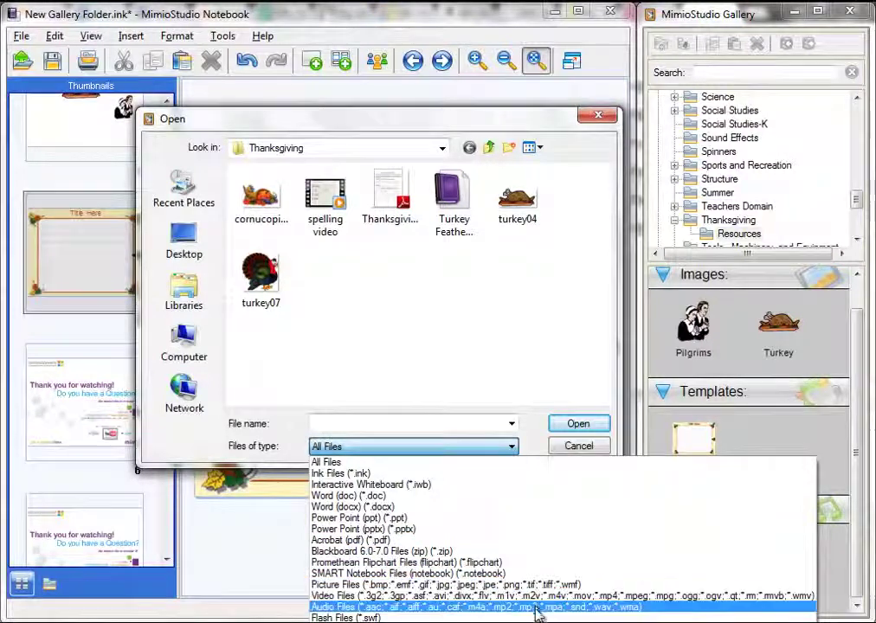
{"action": "left_click", "coordinate": [327, 462]}
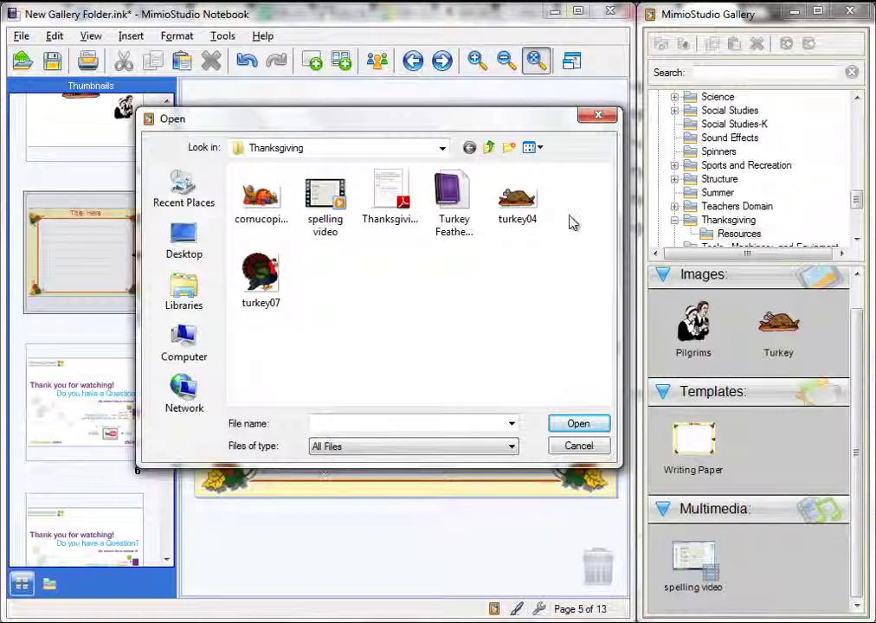
{"action": "left_click", "coordinate": [598, 116]}
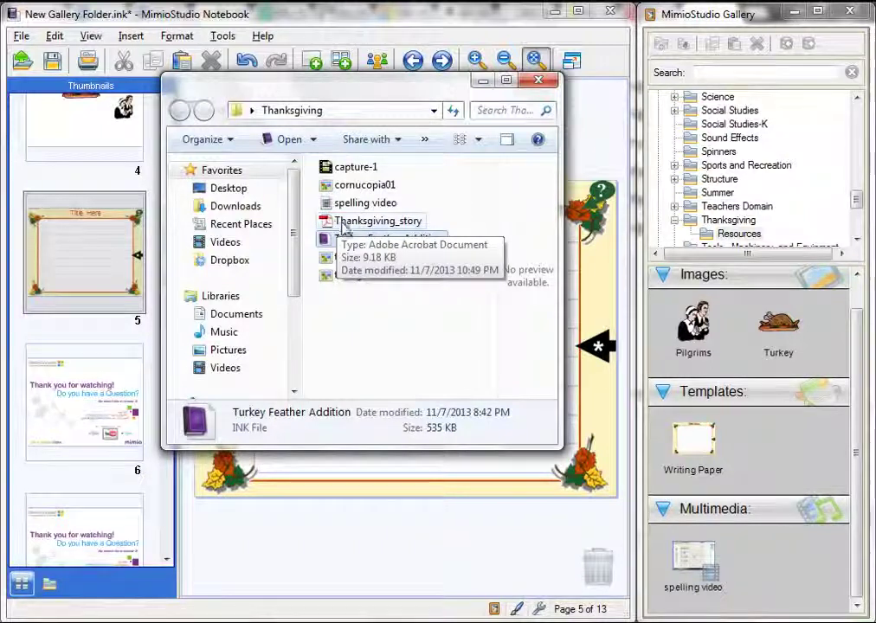
Step: Add the Thanksgiving_story PDF from the Thanksgiving file folder to the gallery's Resources folder and expand the Lessons section
{"action": "left_click_drag", "start_coordinate": [373, 224], "coordinate": [798, 573]}
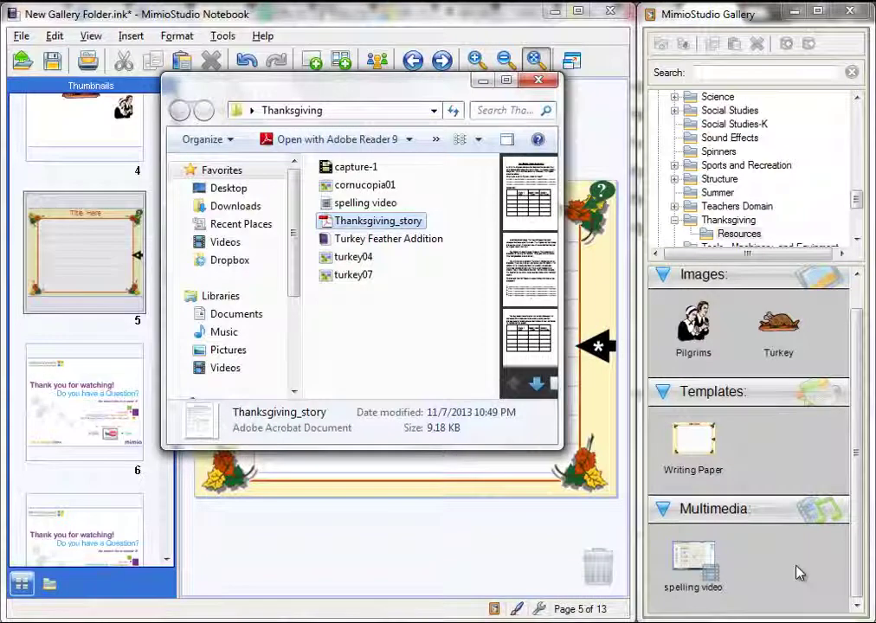
{"action": "scroll", "coordinate": [805, 578], "scroll_direction": "down", "scroll_amount": 1}
{"action": "left_click", "coordinate": [815, 599]}
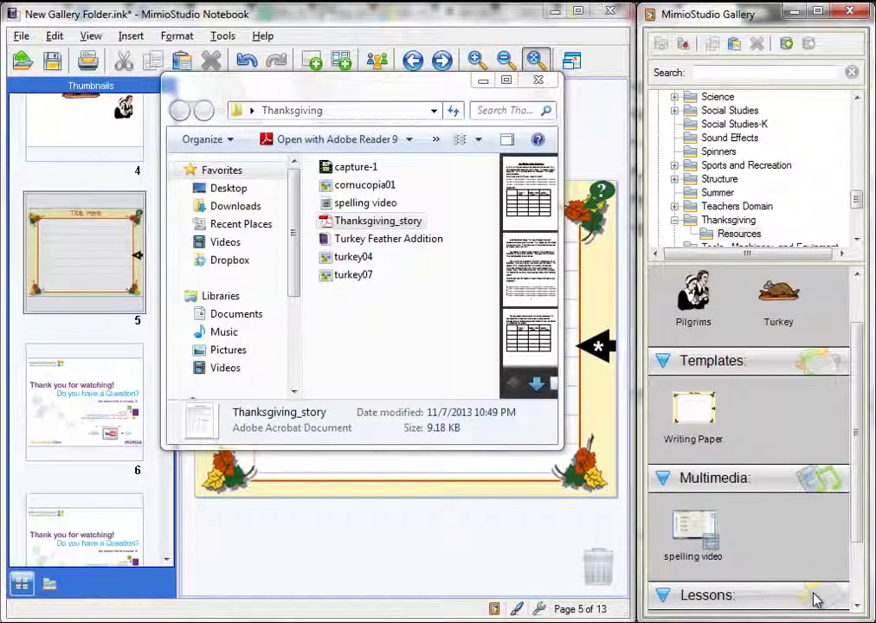
{"action": "scroll", "coordinate": [858, 511], "scroll_direction": "down", "scroll_amount": 3}
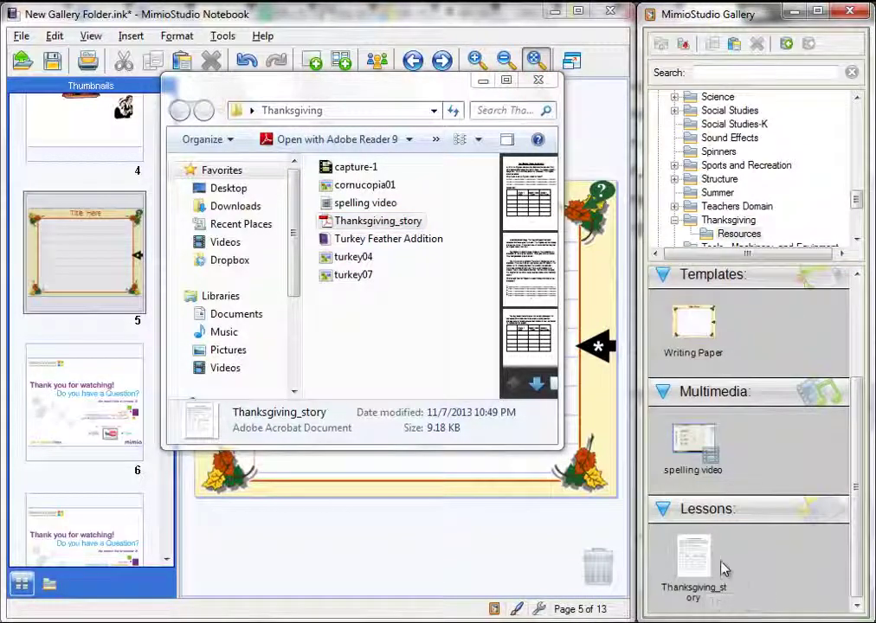
Step: Collapse the Lessons, Multimedia, Templates and Images sections of the Resources folder
{"action": "left_click", "coordinate": [732, 508]}
{"action": "left_click", "coordinate": [775, 471]}
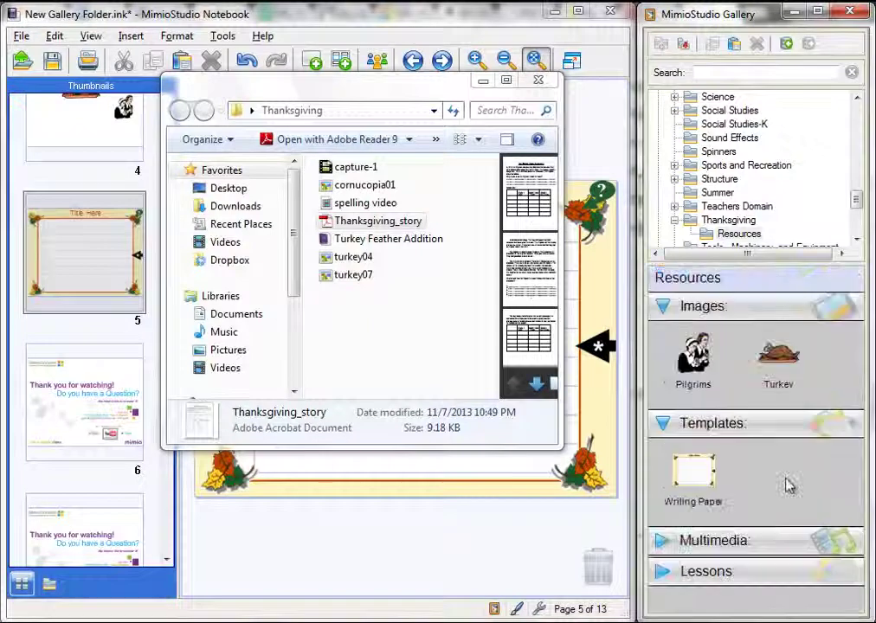
{"action": "left_click", "coordinate": [785, 424]}
{"action": "left_click", "coordinate": [788, 308]}
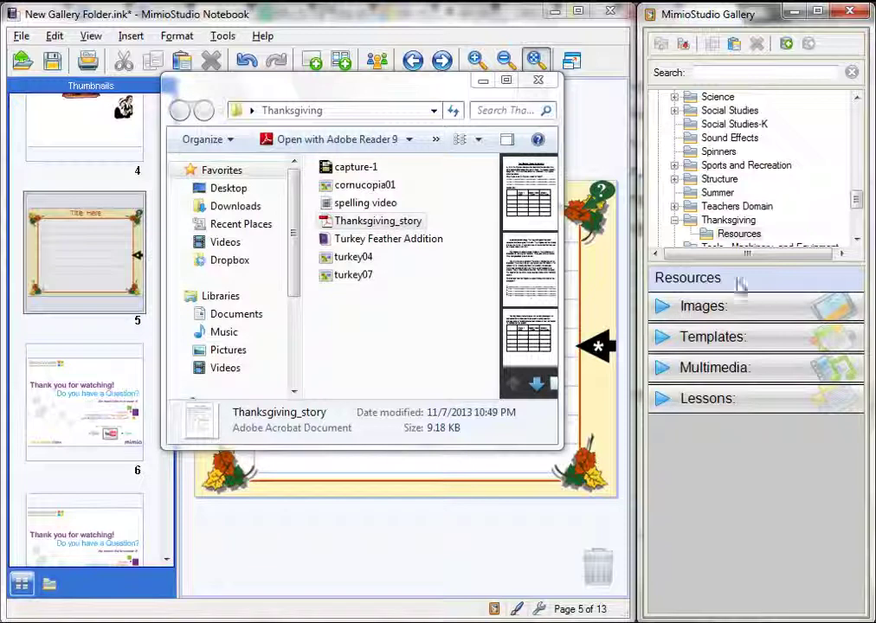
Step: Export the gallery's Thanksgiving folder as a content pack, saving the Gallery File (*.mcf) to the desktop
{"action": "left_click", "coordinate": [728, 221]}
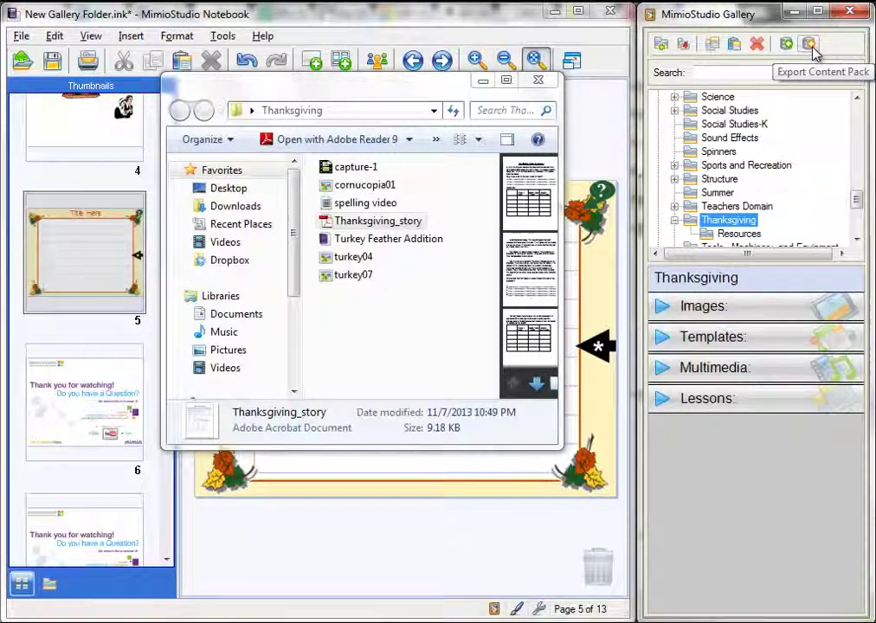
{"action": "left_click", "coordinate": [812, 48]}
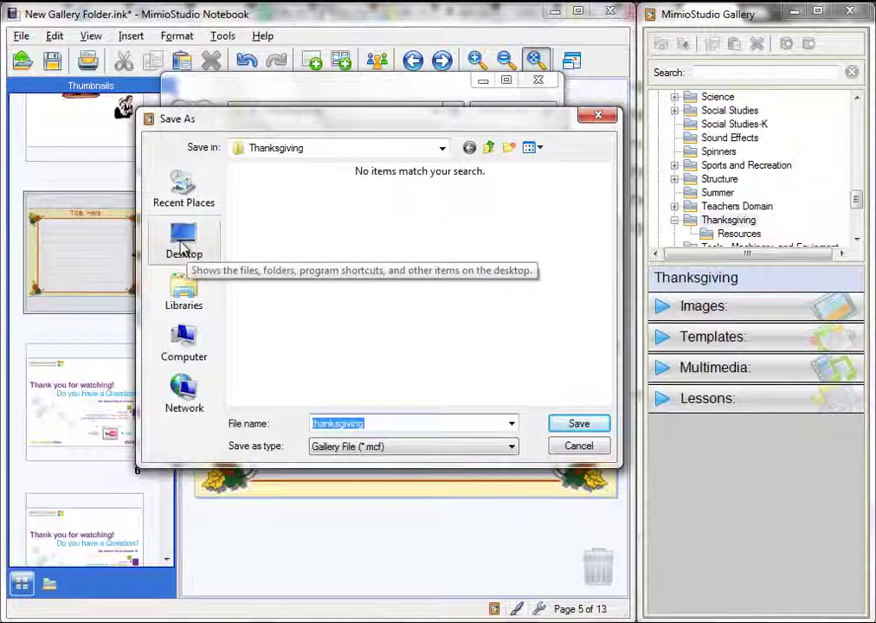
{"action": "left_click", "coordinate": [181, 246]}
{"action": "key", "text": "Return"}
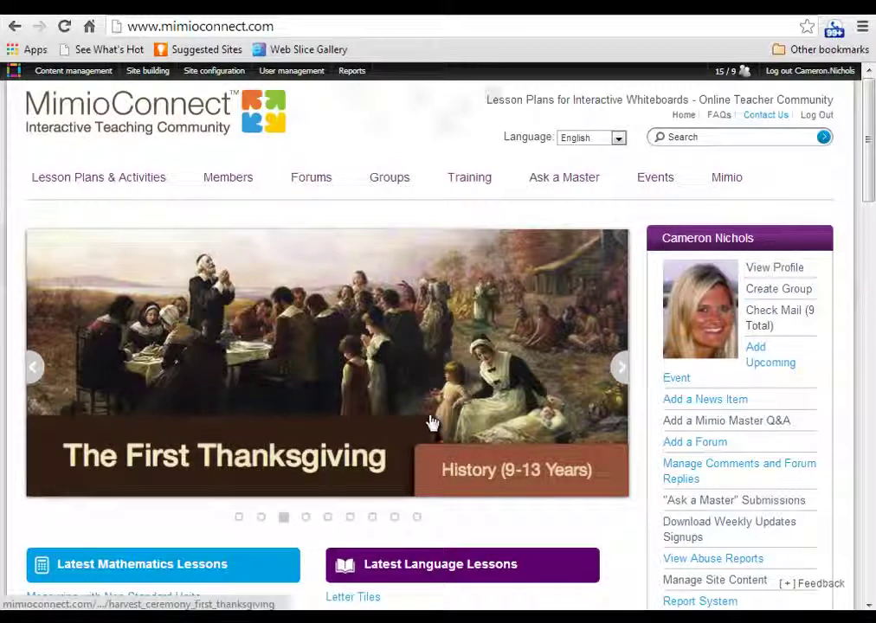
Step: On the MimioConnect website in the browser, open the featured Thanksgiving Gallery Pack and locate its Thanksgiving.mcf download
{"action": "left_click", "coordinate": [620, 368]}
{"action": "left_click", "coordinate": [619, 370]}
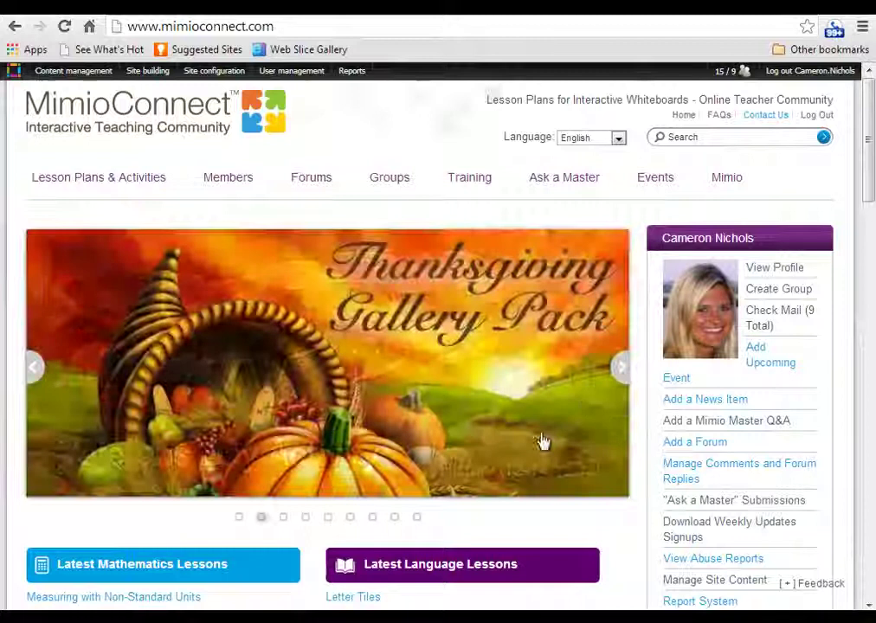
{"action": "left_click", "coordinate": [450, 374]}
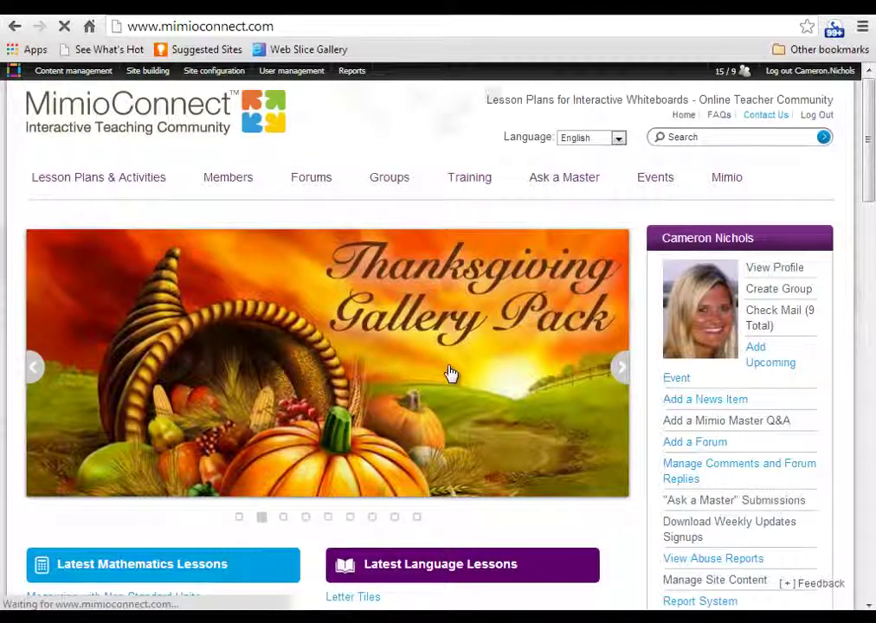
{"action": "scroll", "coordinate": [435, 386], "scroll_direction": "down", "scroll_amount": 6}
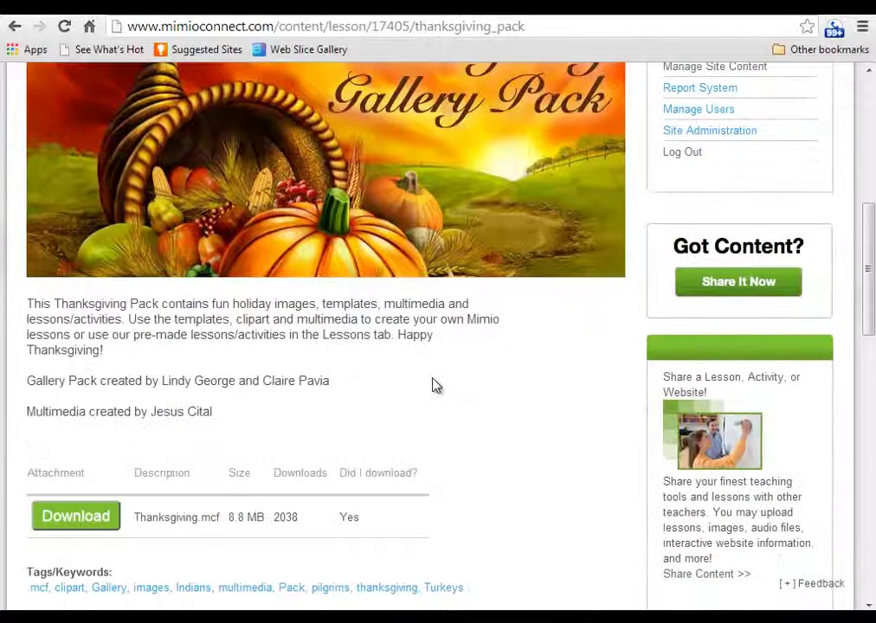
{"action": "scroll", "coordinate": [435, 386], "scroll_direction": "down", "scroll_amount": 1}
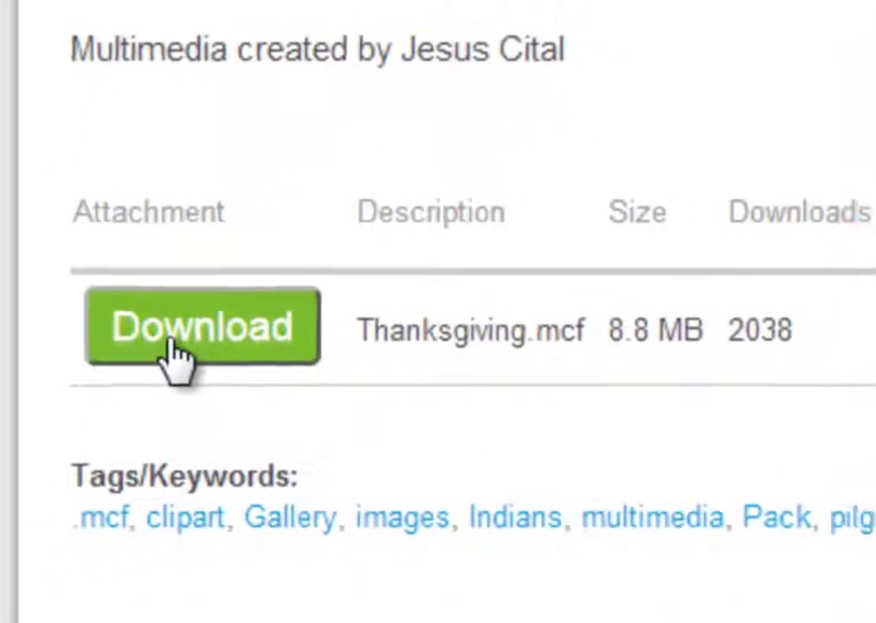